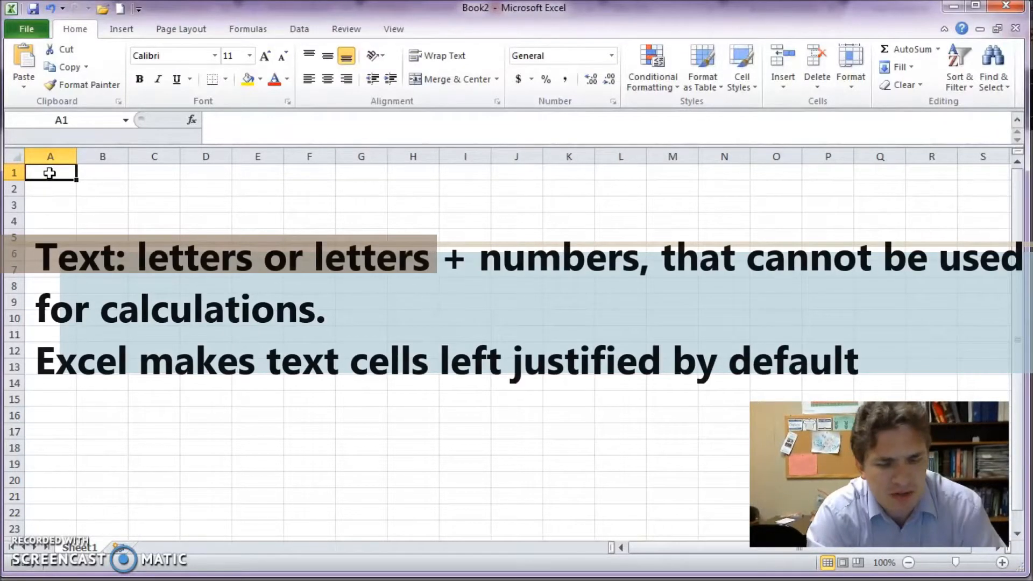
# Step: Enter the word 'text' in cell A1
pyautogui.write('text')
pyautogui.press('Return')
pyautogui.press('alt')
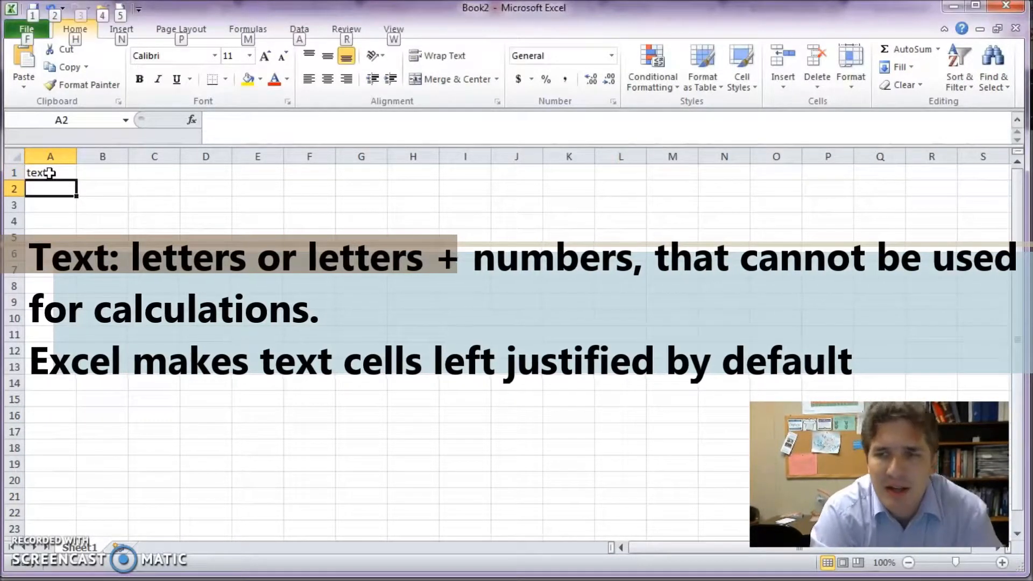
pyautogui.press('alt')
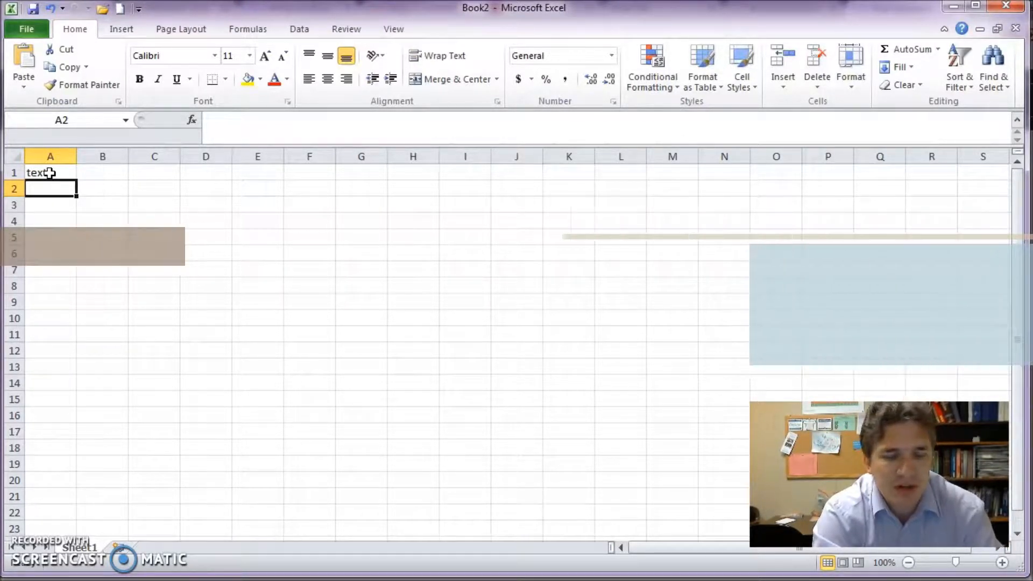
# Step: Enter the number 12435 in cell A2
pyautogui.write('12435')
pyautogui.press('Return')
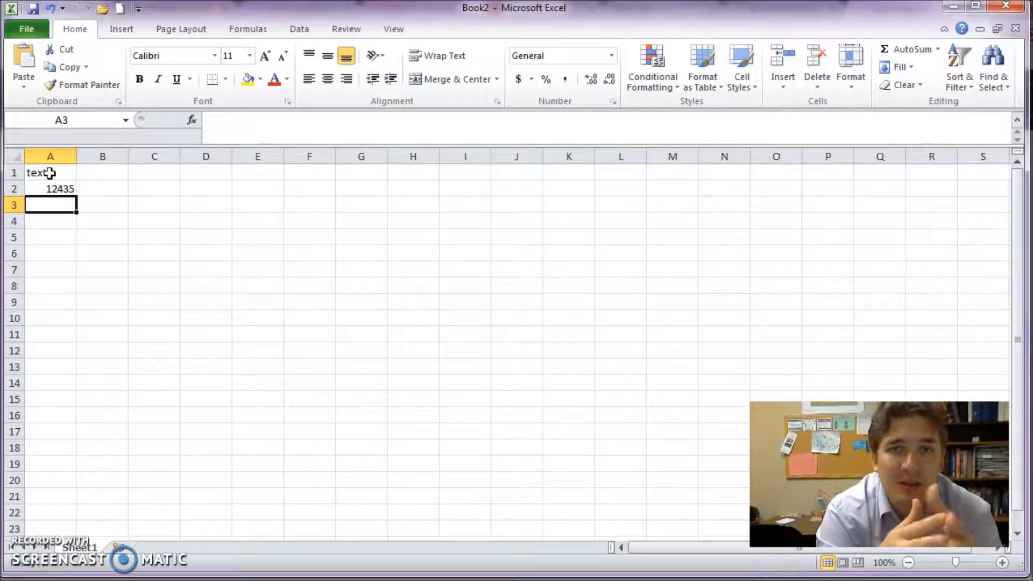
pyautogui.write('32.0')
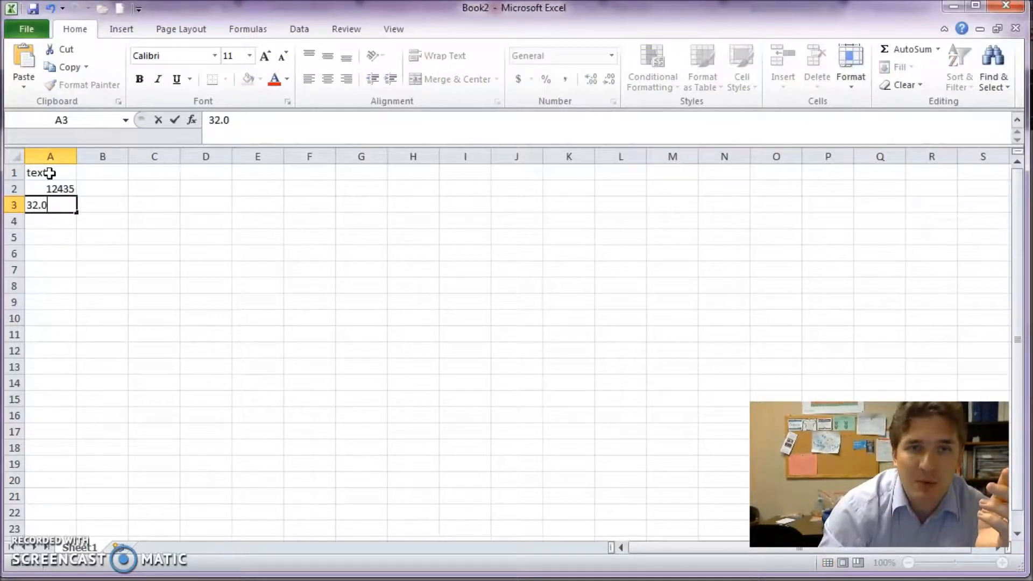
pyautogui.write(' g')
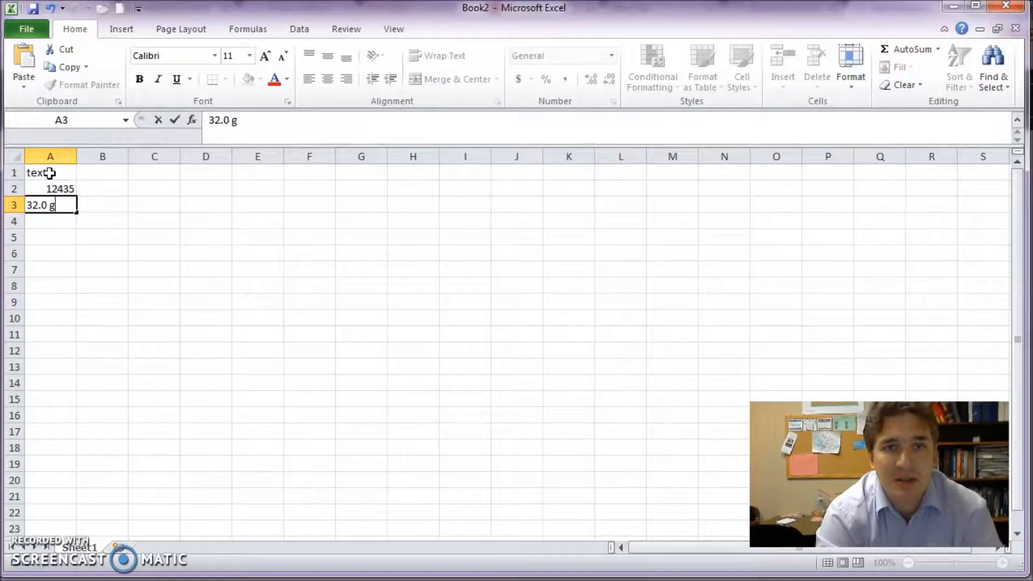
pyautogui.press('Return')
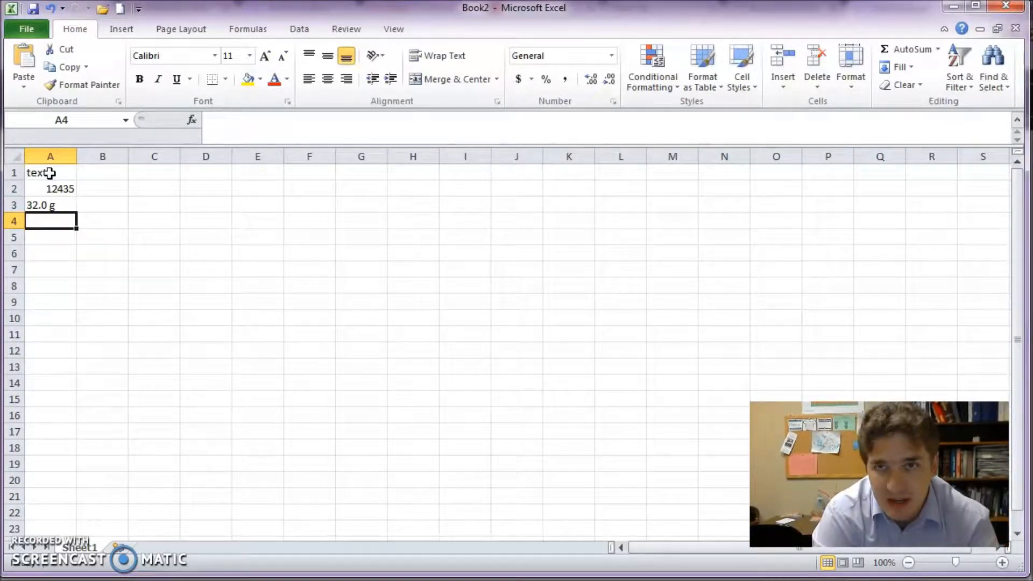
pyautogui.press('Up')
pyautogui.press('Delete')
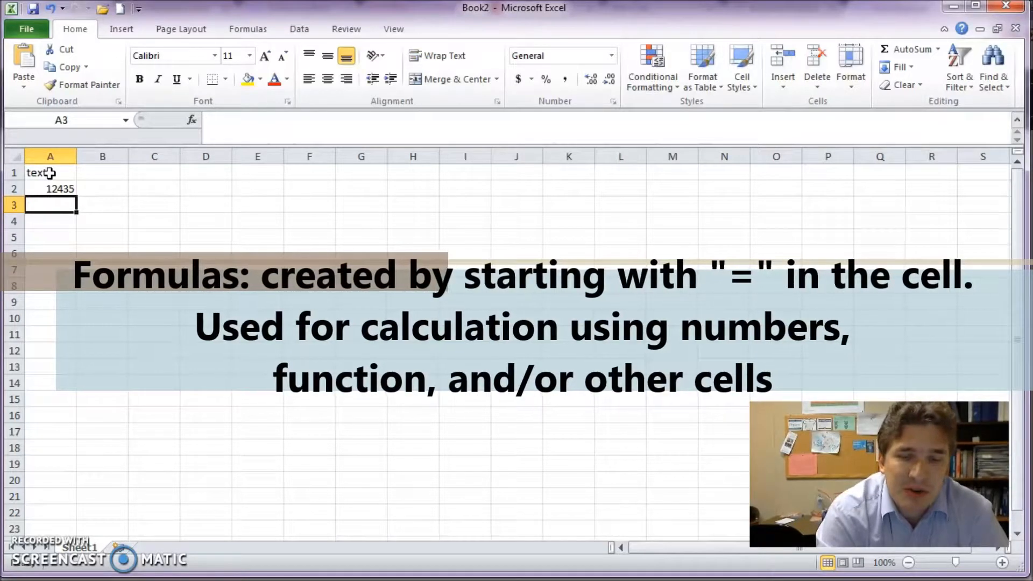
# Step: Enter the formula =11*12 in A3 and check it in the formula bar without changing it
pyautogui.write('=')
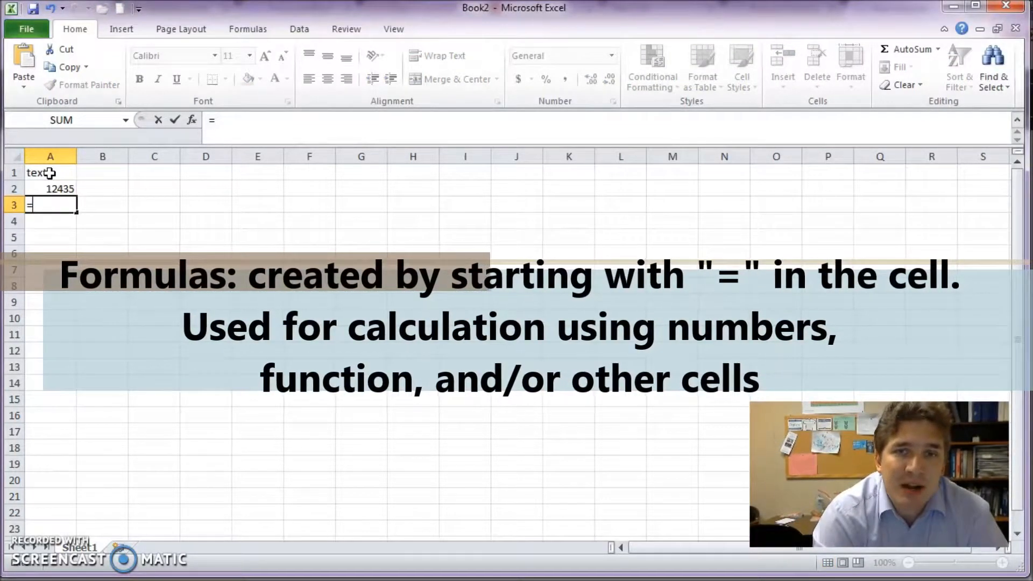
pyautogui.write('11*12')
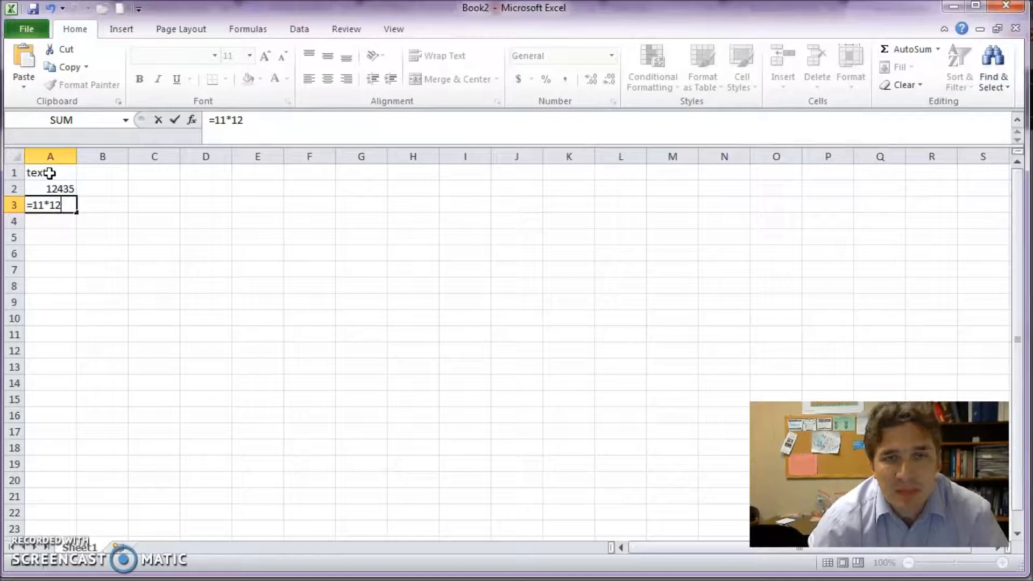
pyautogui.press('Return')
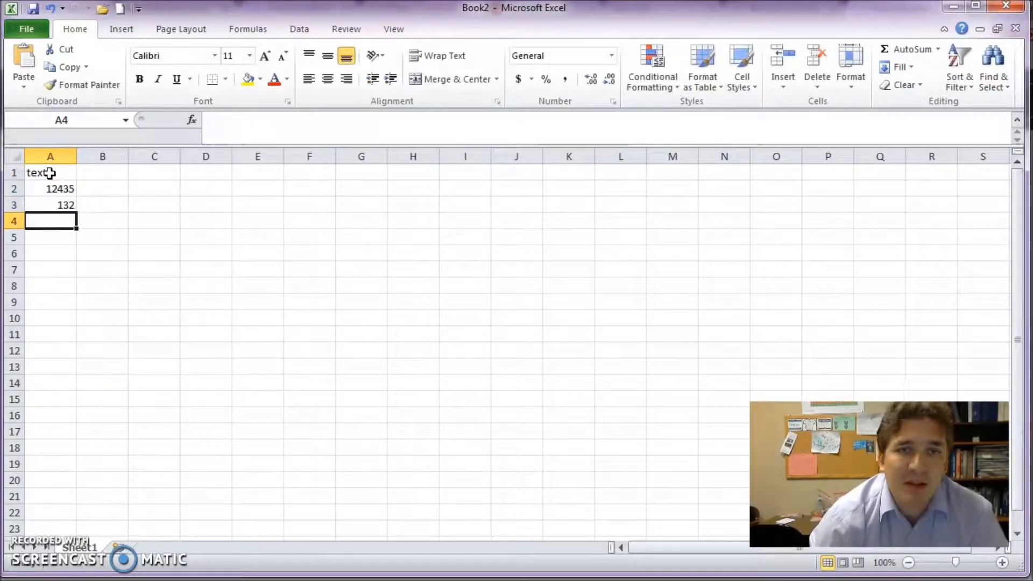
pyautogui.press('Up')
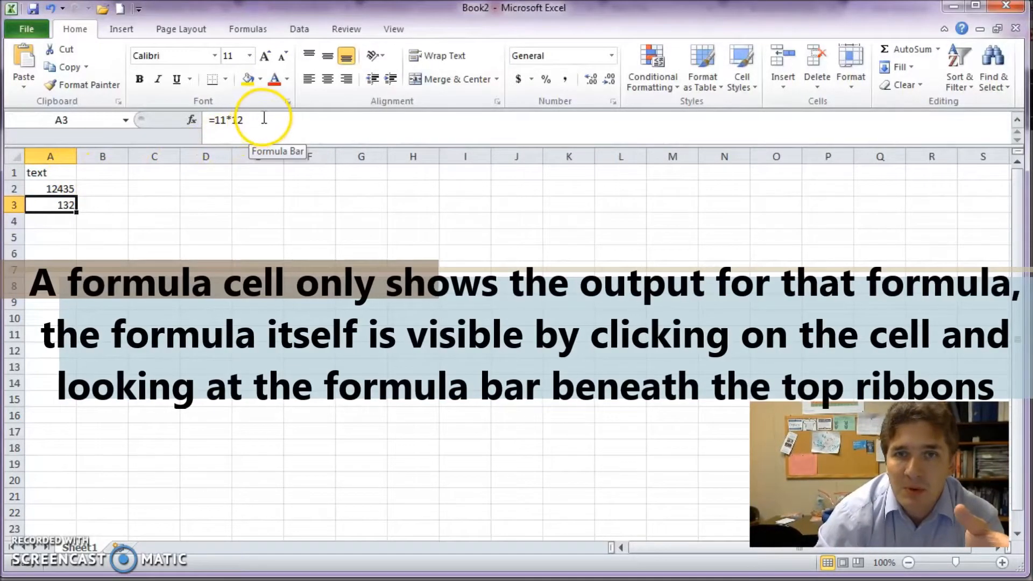
pyautogui.moveTo(248, 121); pyautogui.dragTo(193, 122)
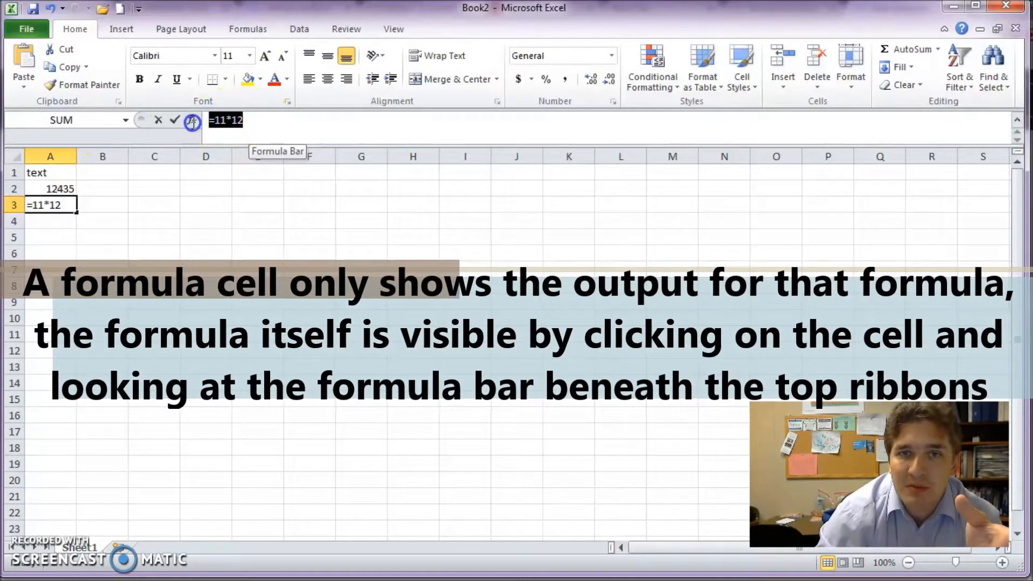
pyautogui.press('Escape')
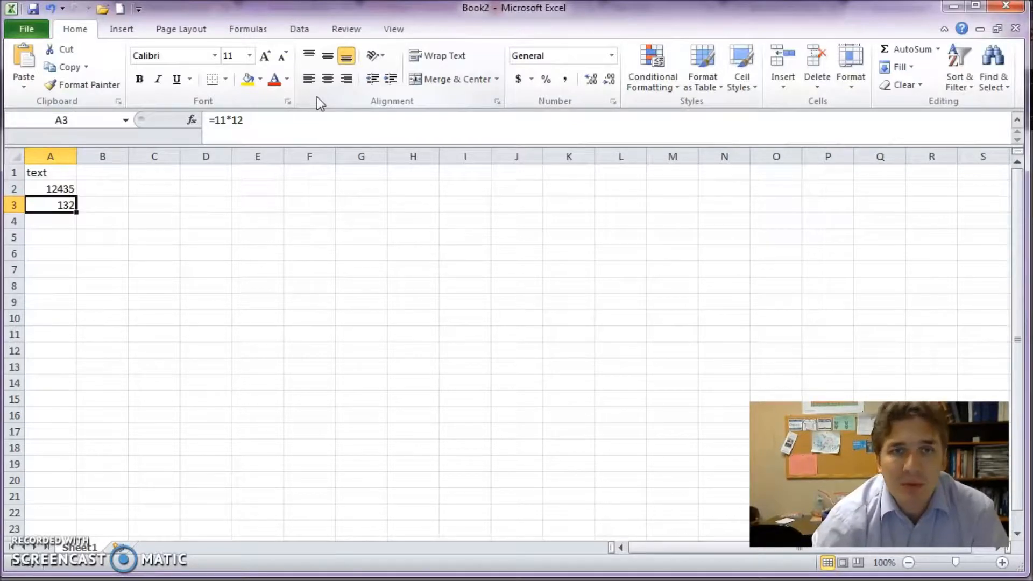
# Step: Make row 1 taller and top-align the word 'text' in A1
pyautogui.click(66, 171)
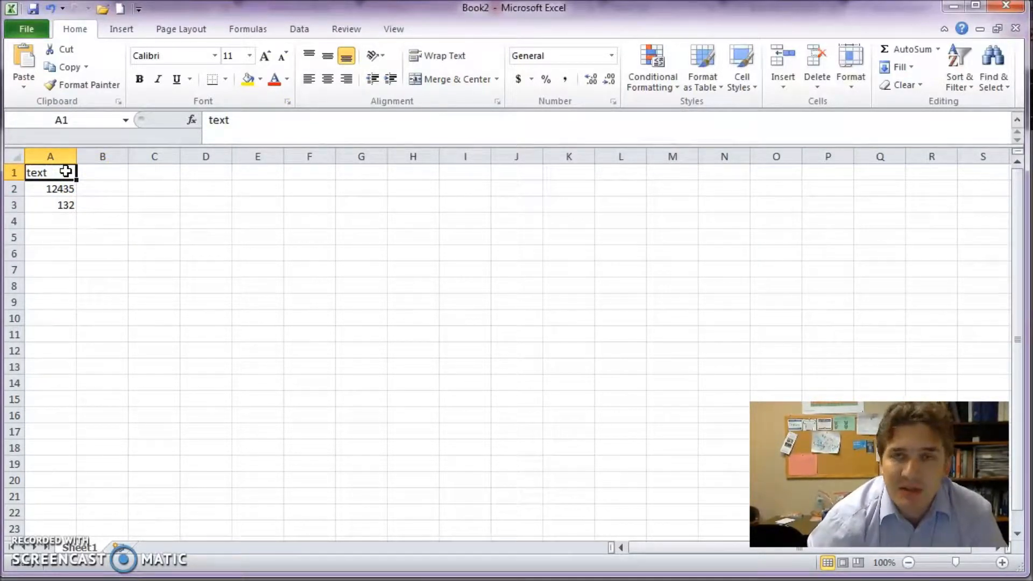
pyautogui.moveTo(66, 172); pyautogui.dragTo(52, 206)
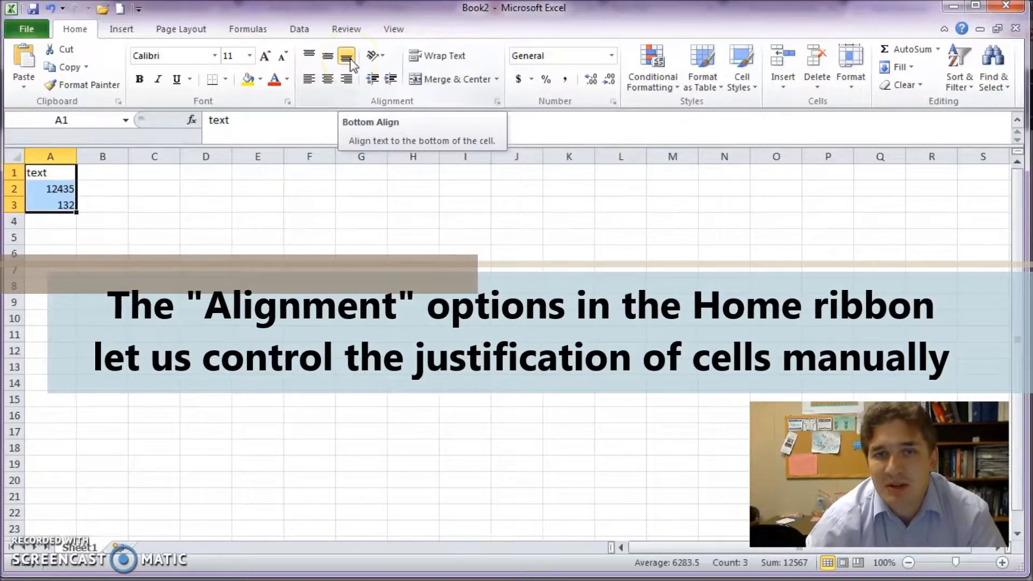
pyautogui.click(154, 204)
pyautogui.moveTo(17, 179); pyautogui.dragTo(14, 213)
pyautogui.click(44, 200)
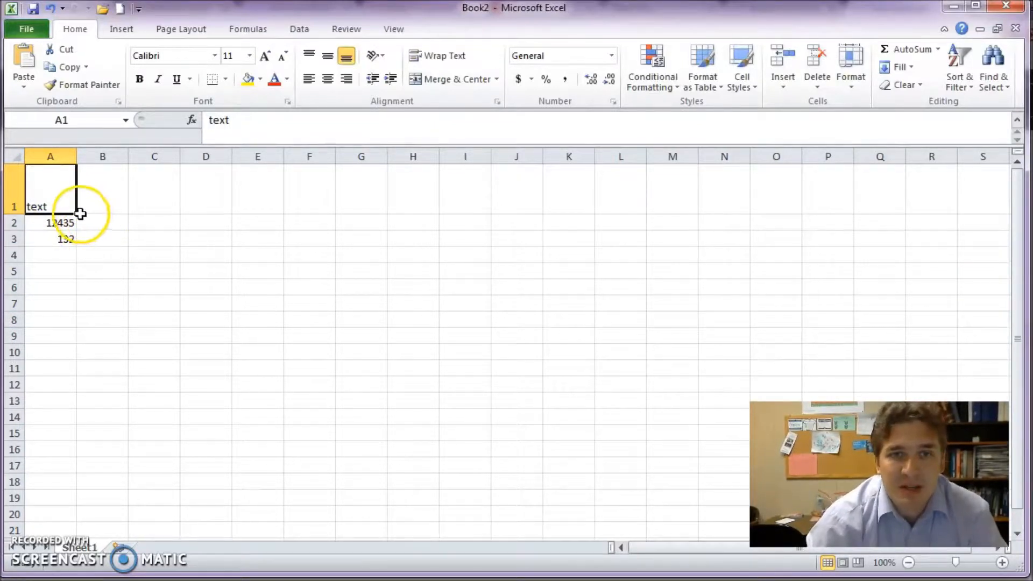
pyautogui.click(326, 60)
pyautogui.click(311, 56)
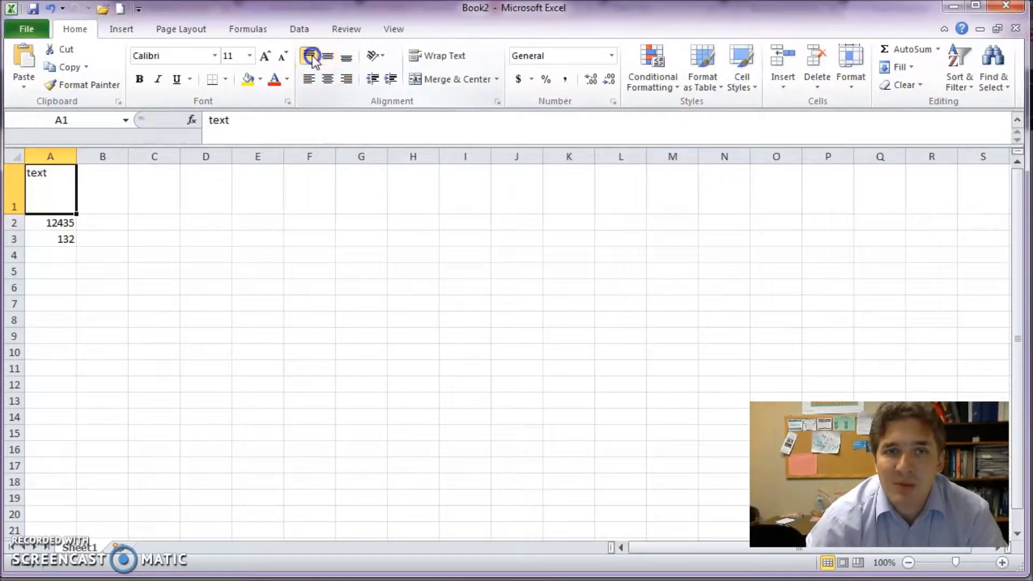
# Step: Right-align A1:A3, then select the numbers in A2:A3
pyautogui.moveTo(62, 242); pyautogui.dragTo(72, 195)
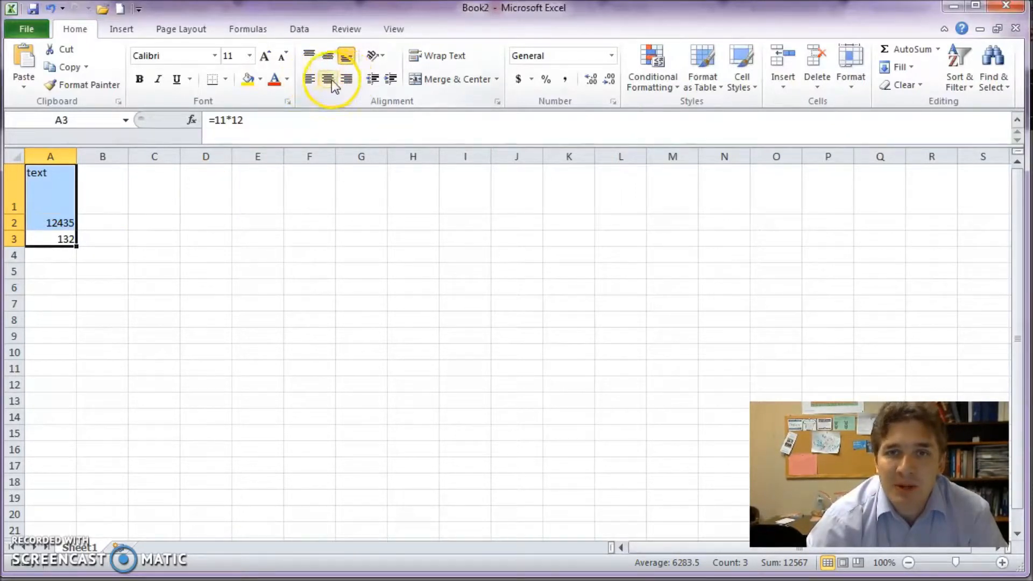
pyautogui.click(314, 84)
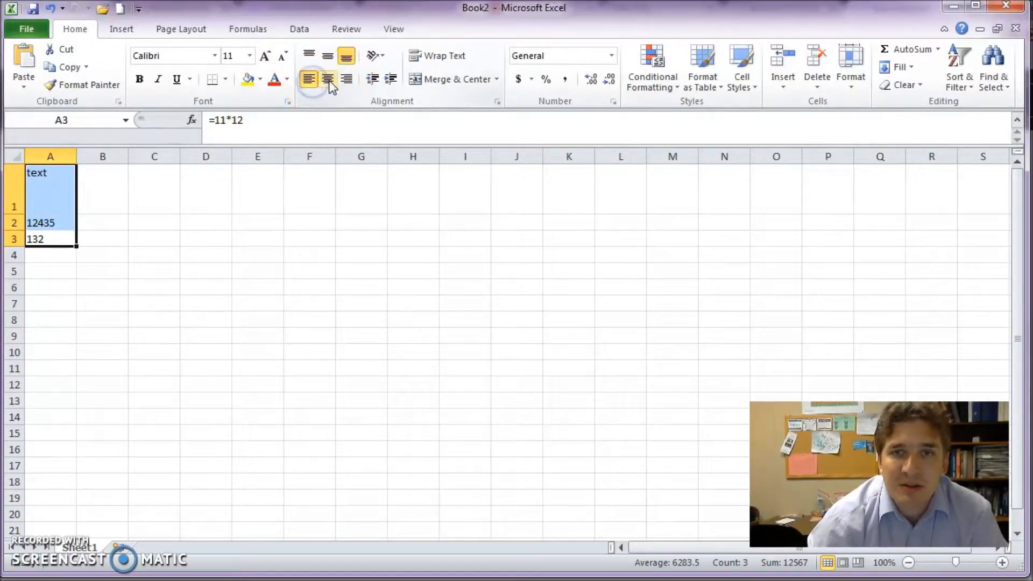
pyautogui.click(329, 81)
pyautogui.click(345, 81)
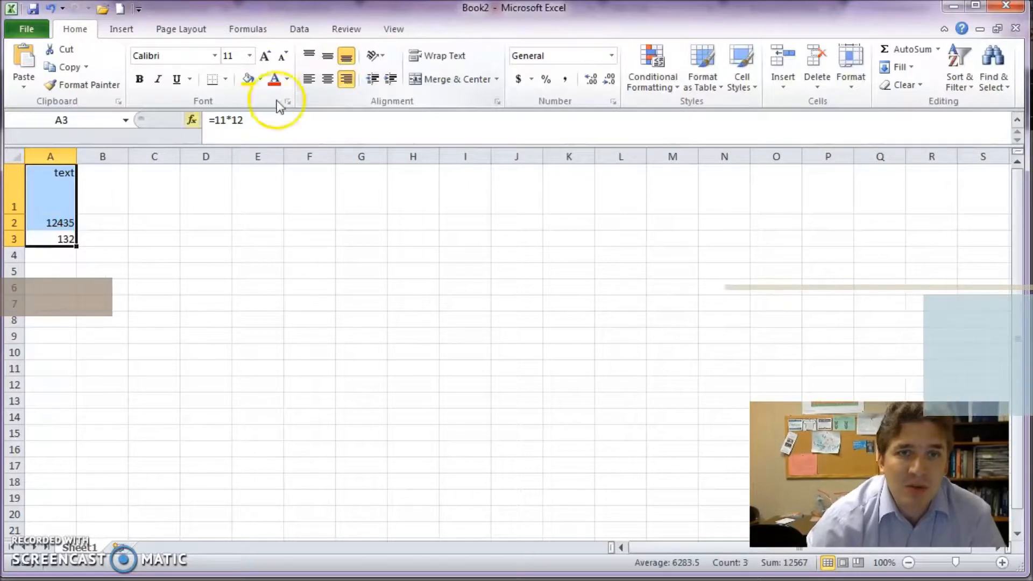
pyautogui.click(60, 185)
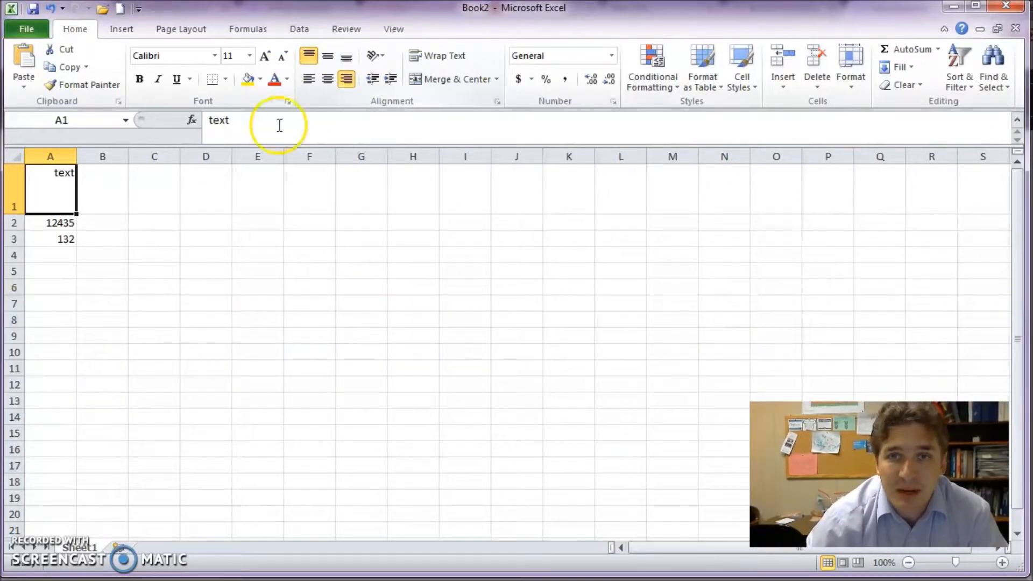
pyautogui.click(66, 225)
pyautogui.click(62, 236)
pyautogui.moveTo(61, 237); pyautogui.dragTo(62, 223)
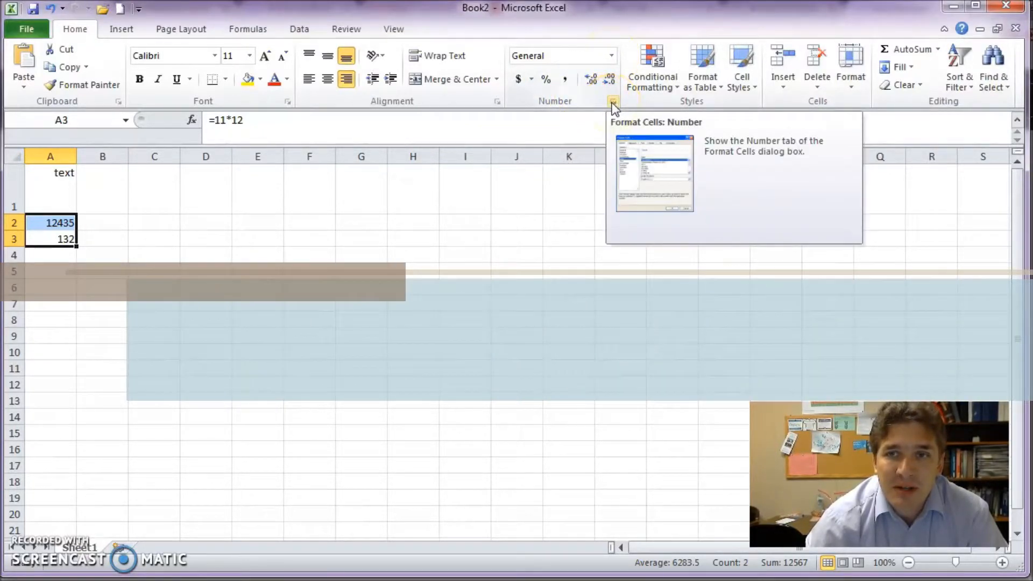
# Step: View the number format options for A2:A3, previewing 132 as 1.32E+02 under Scientific
pyautogui.click(612, 102)
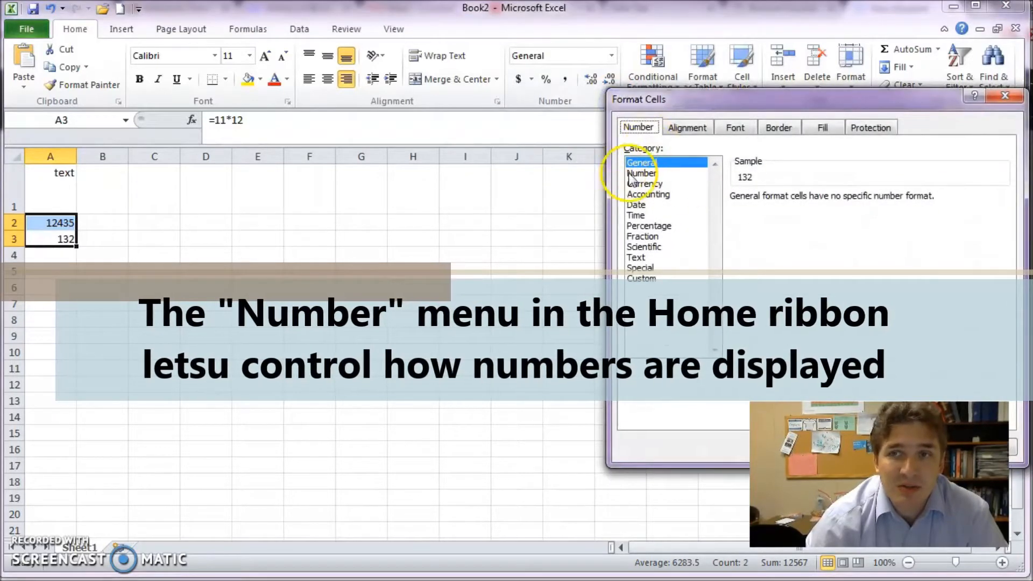
pyautogui.click(1001, 98)
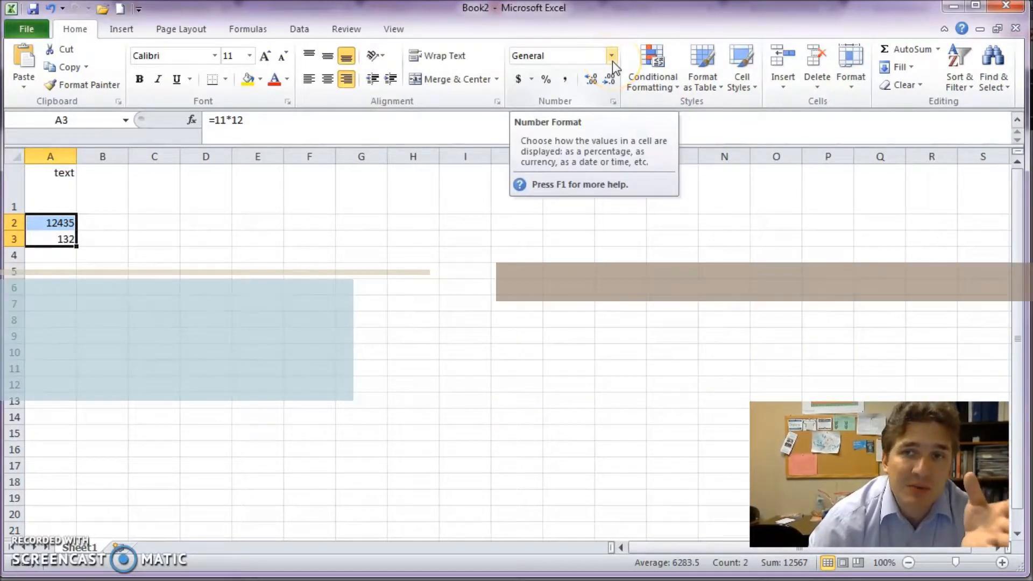
pyautogui.click(612, 56)
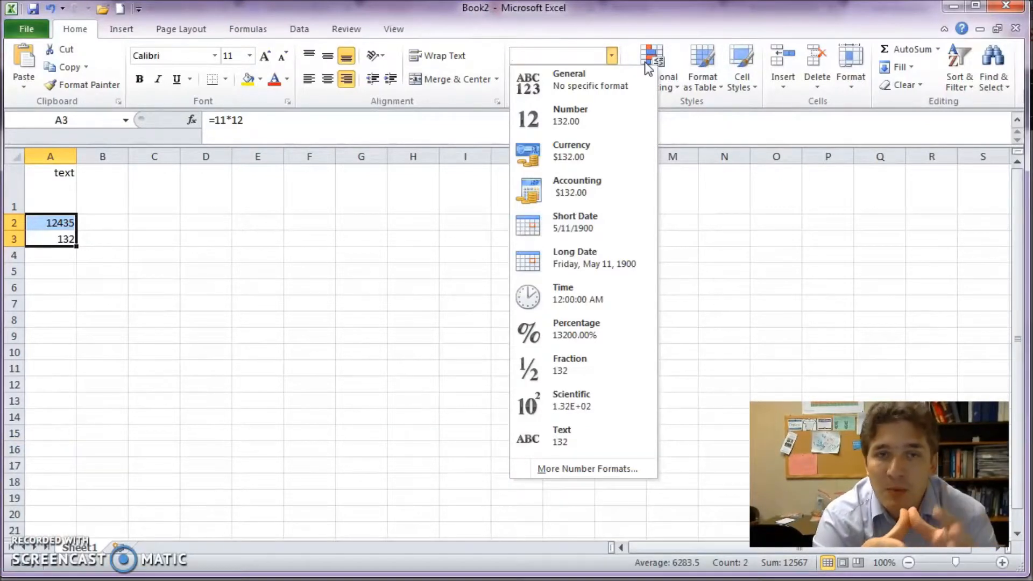
# Step: Enter the value 1 in cell B2
pyautogui.click(108, 220)
pyautogui.write('1')
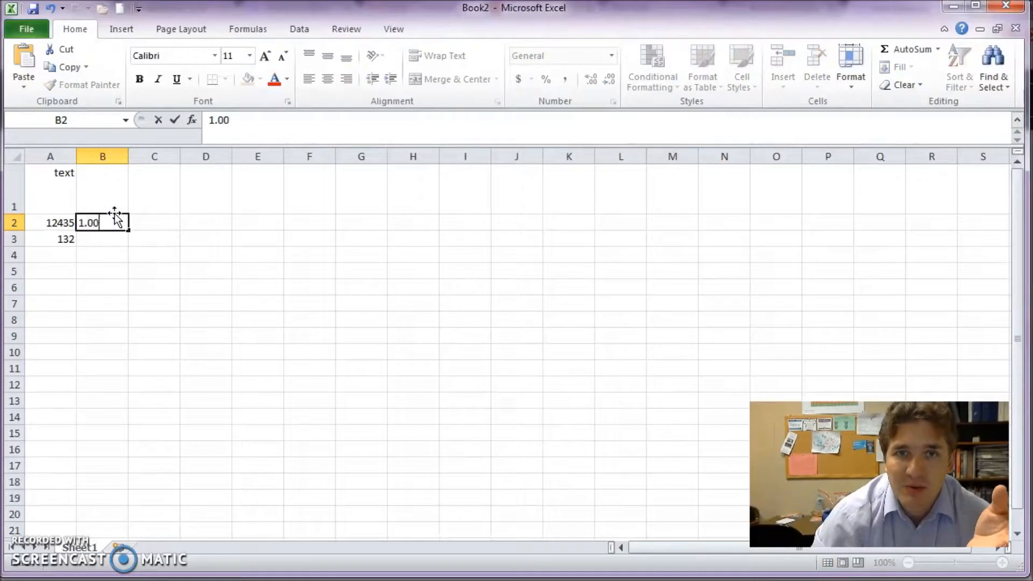
pyautogui.press('Return')
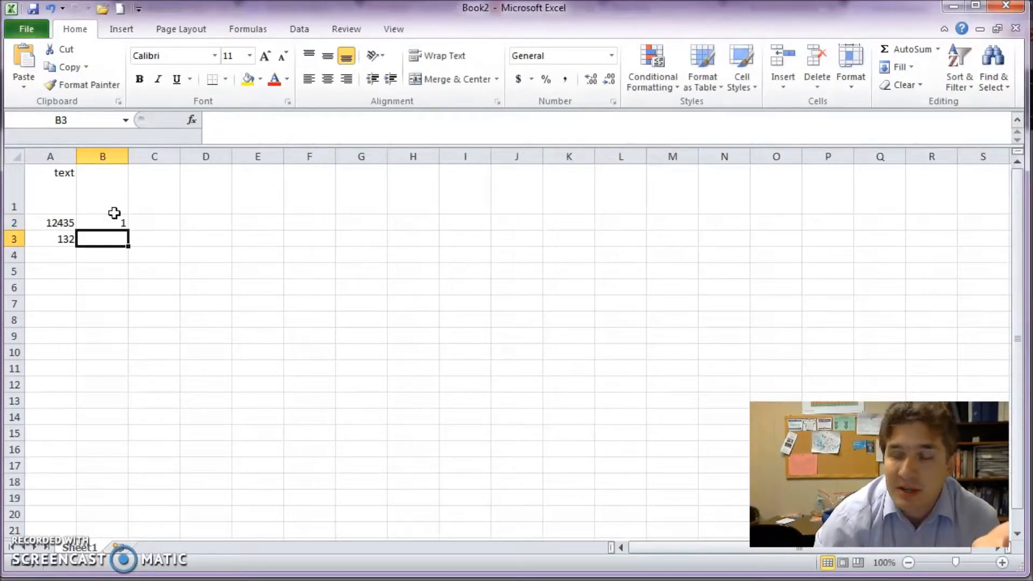
# Step: Apply the Number format to B2, keeping two decimal places so it shows 1.00
pyautogui.click(115, 217)
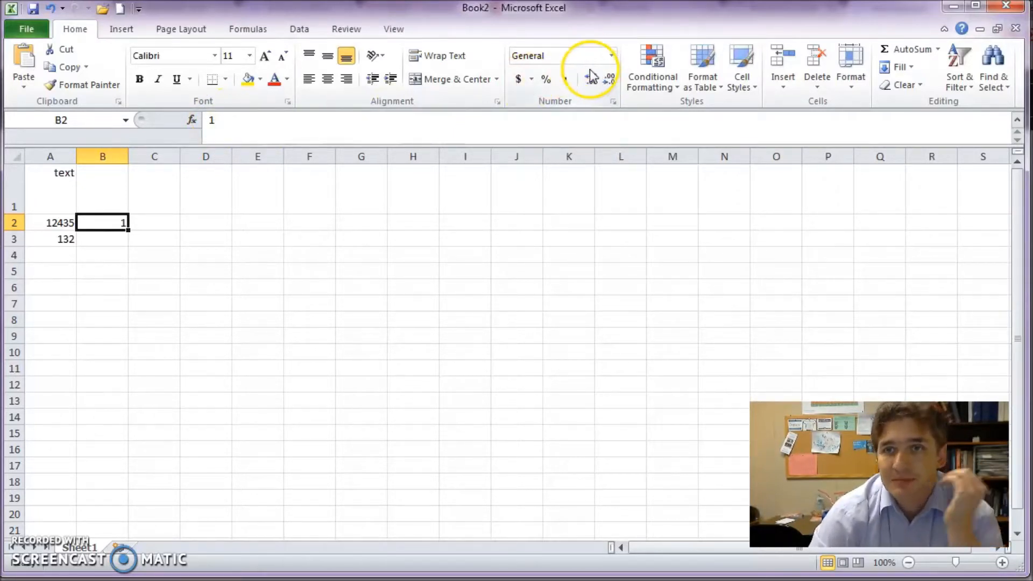
pyautogui.click(610, 58)
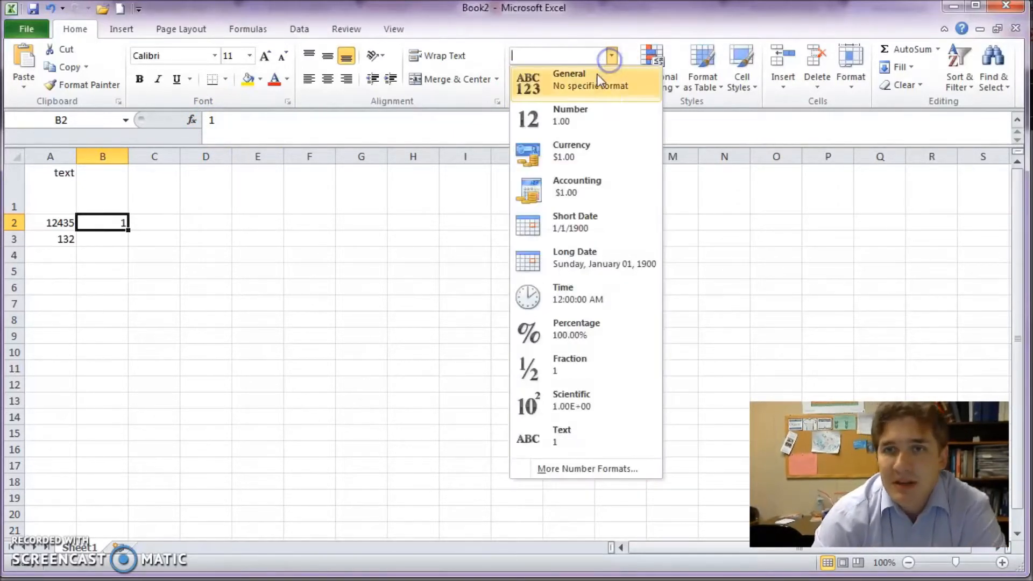
pyautogui.click(595, 118)
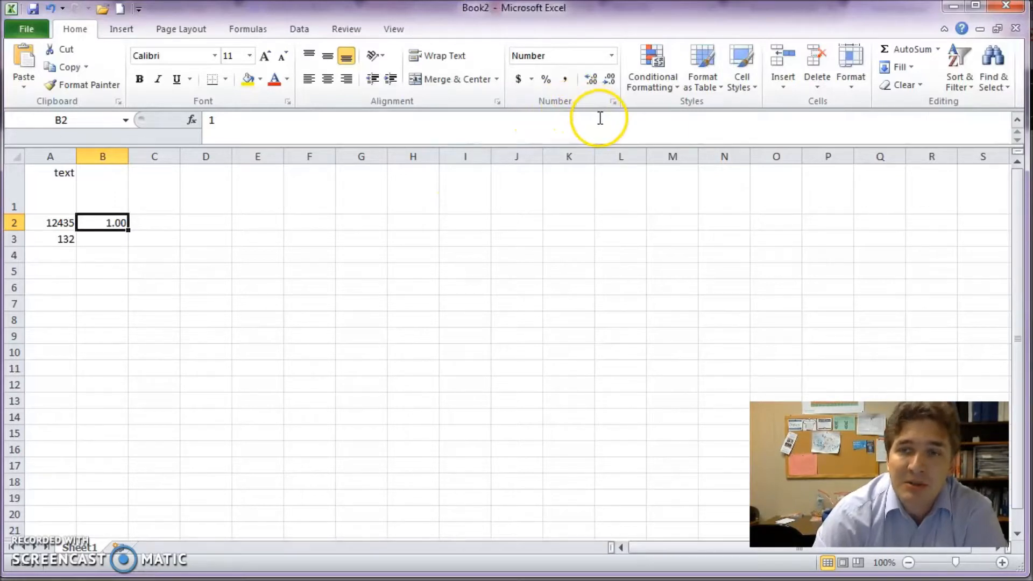
pyautogui.click(593, 80)
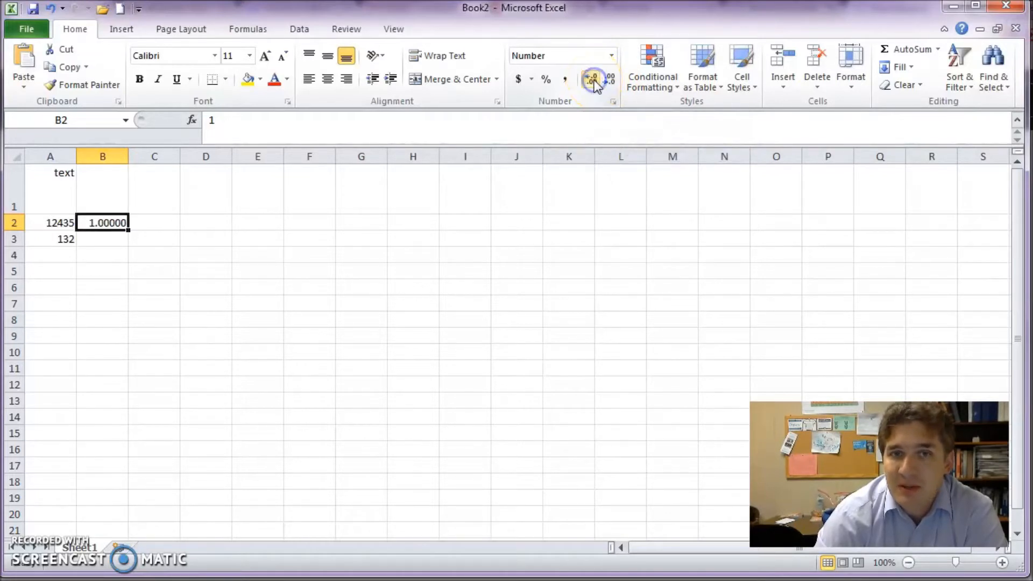
pyautogui.click(608, 81)
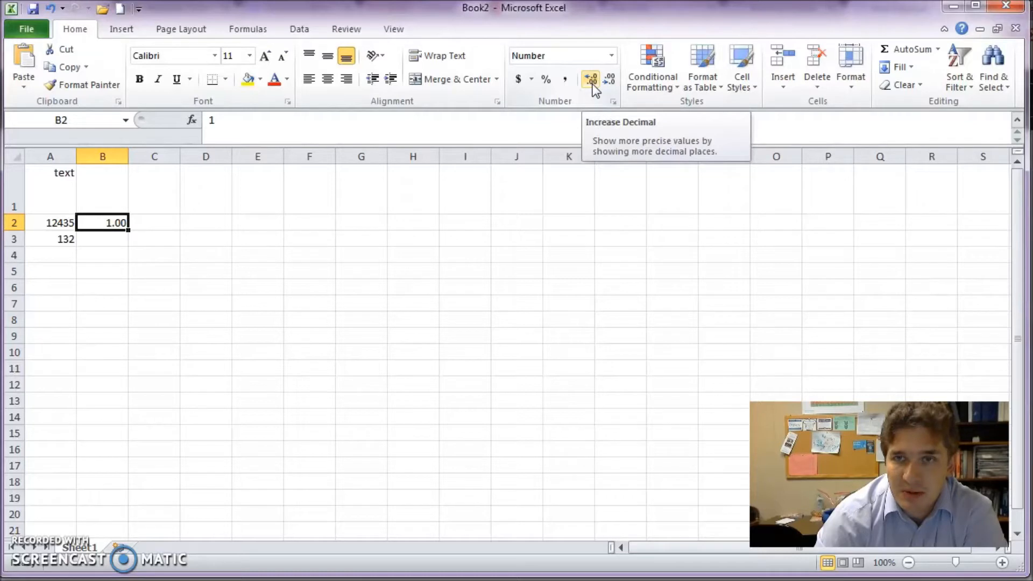
pyautogui.click(119, 236)
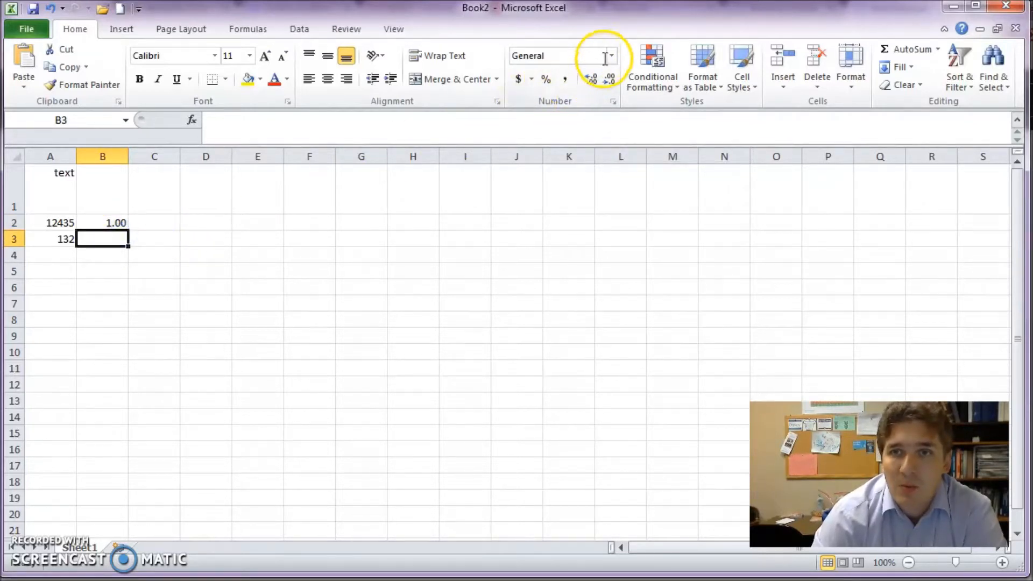
# Step: Switch B2 to Scientific format with two decimals, showing 1.00E+00
pyautogui.click(120, 220)
pyautogui.click(605, 54)
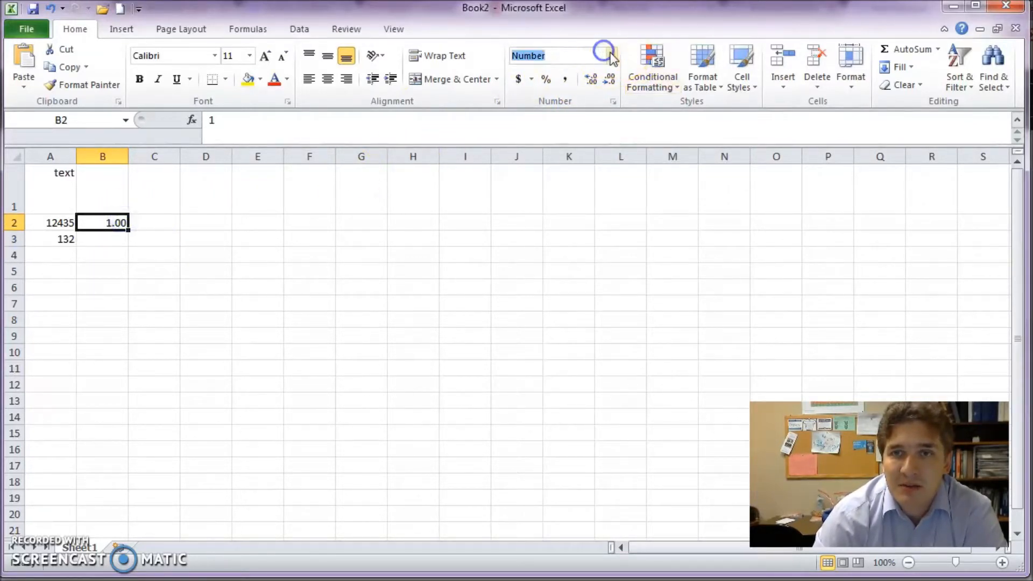
pyautogui.click(612, 56)
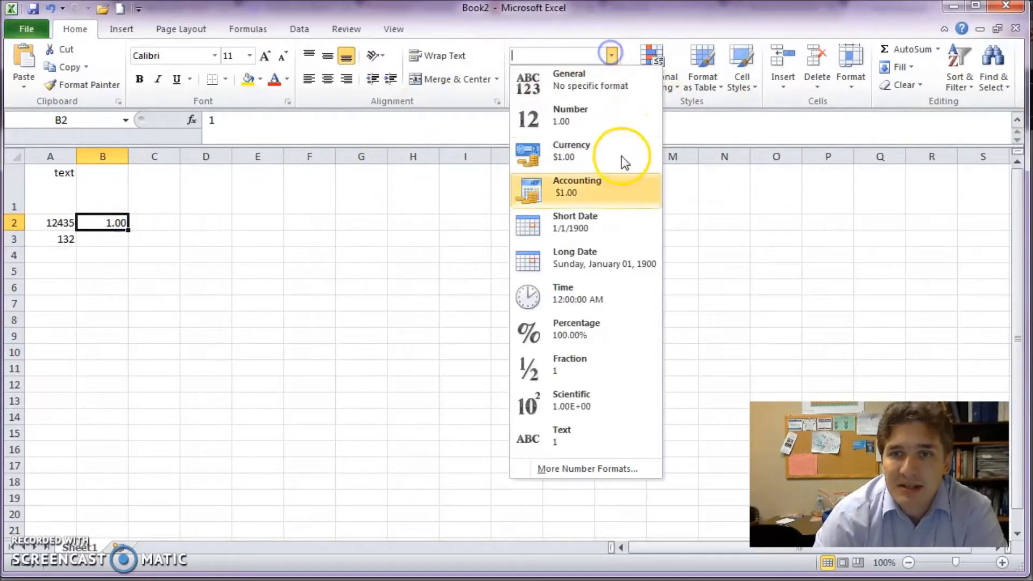
pyautogui.click(580, 403)
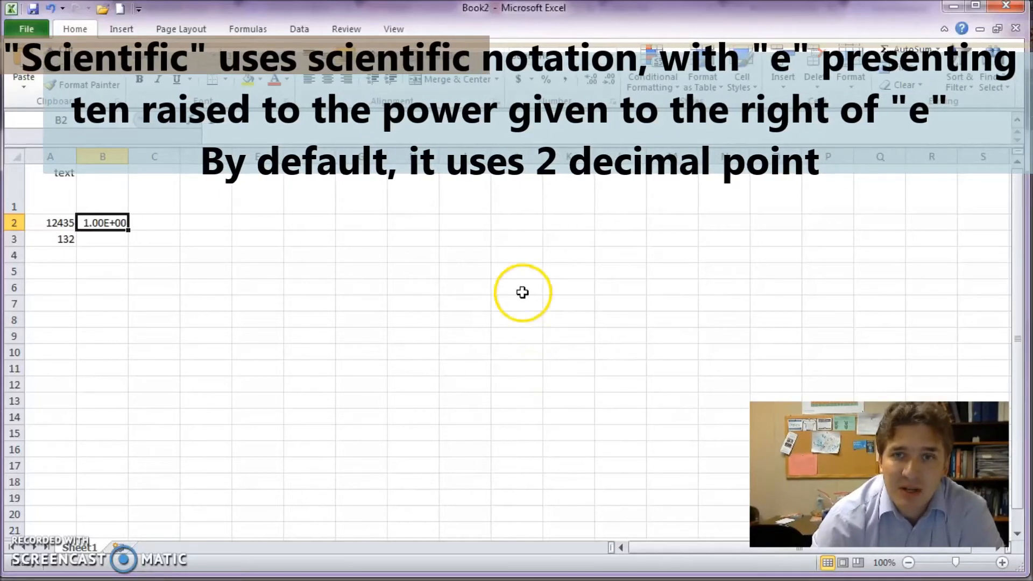
pyautogui.click(596, 80)
pyautogui.click(595, 79)
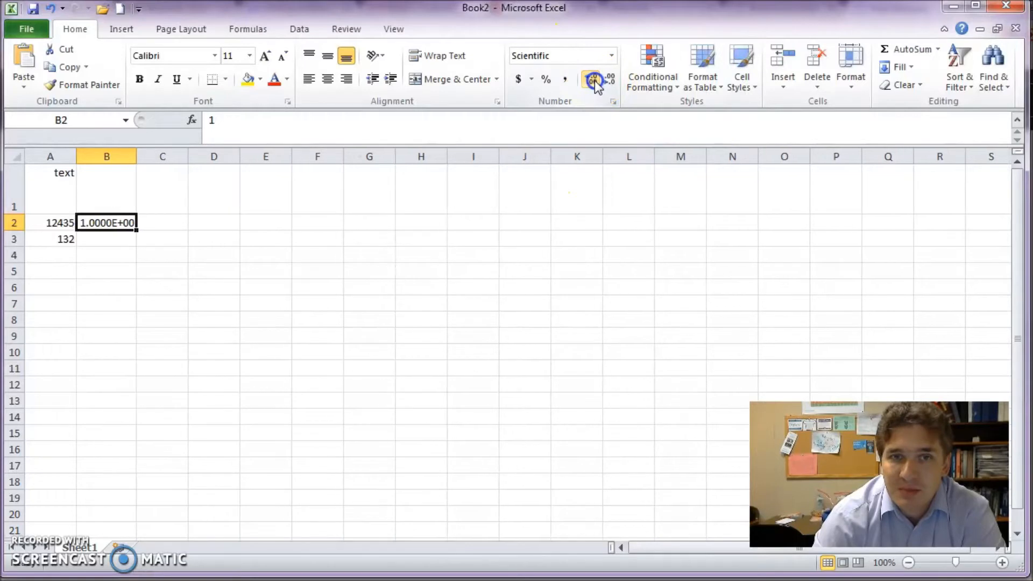
pyautogui.click(610, 81)
pyautogui.click(610, 81)
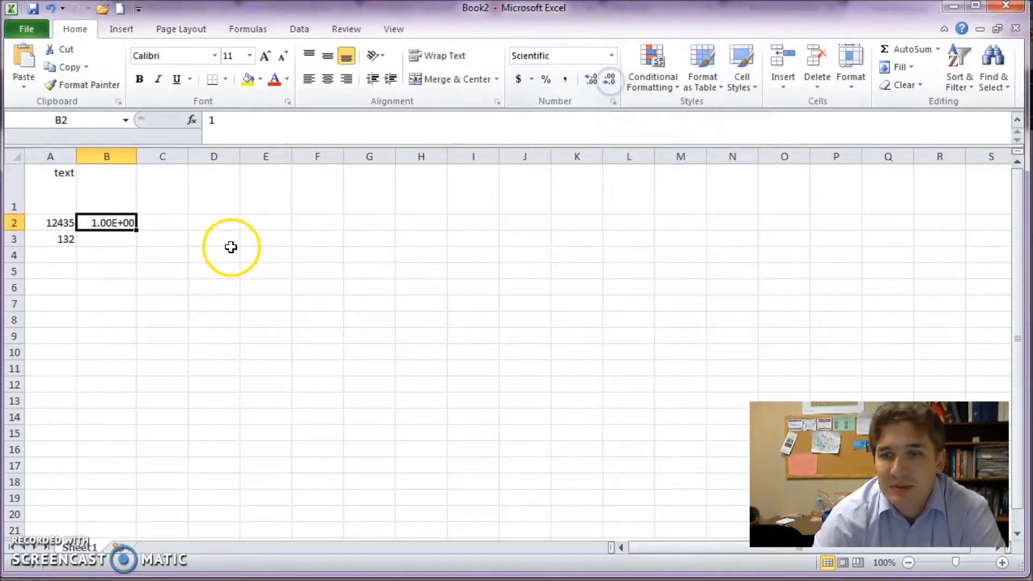
# Step: Change B2's value to 9800, displayed in Scientific notation as 9.80E+03
pyautogui.click(167, 223)
pyautogui.click(105, 222)
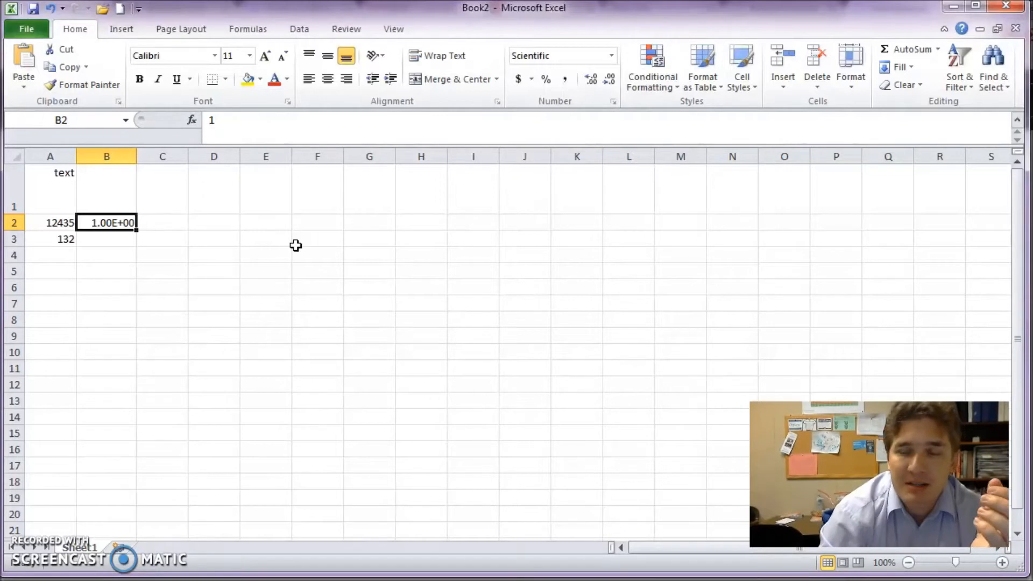
pyautogui.write('9800')
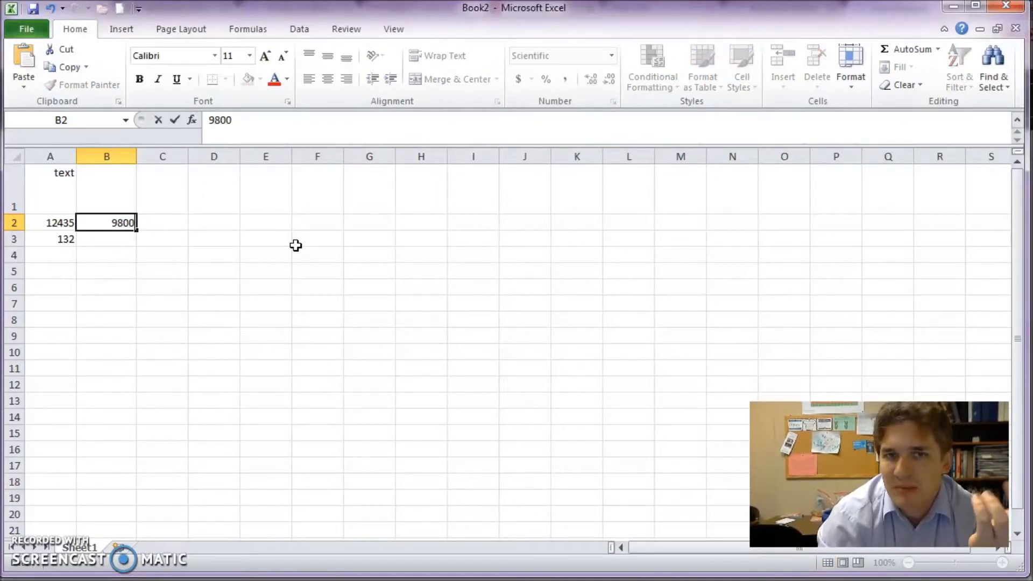
pyautogui.press('Return')
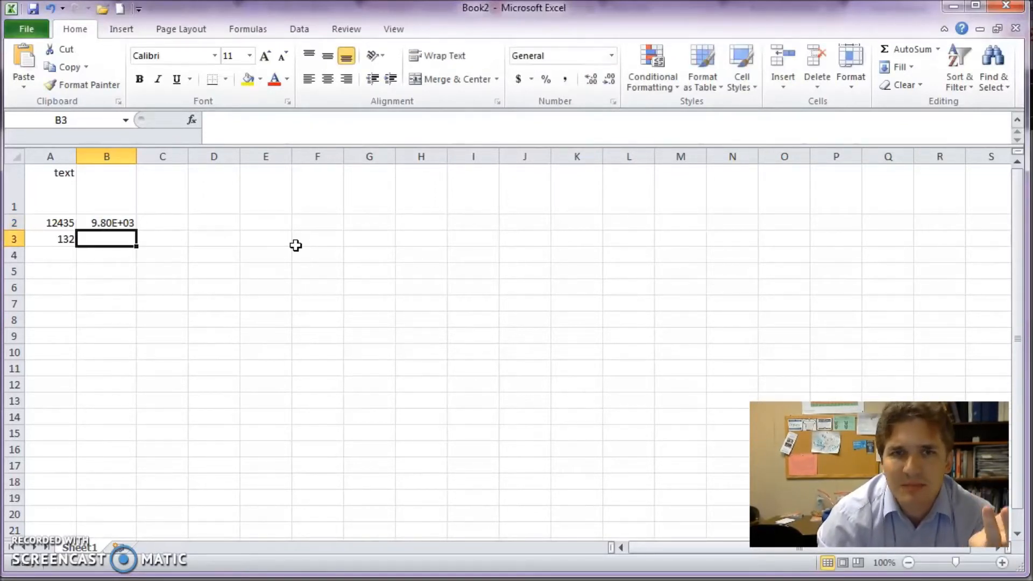
pyautogui.press('Up')
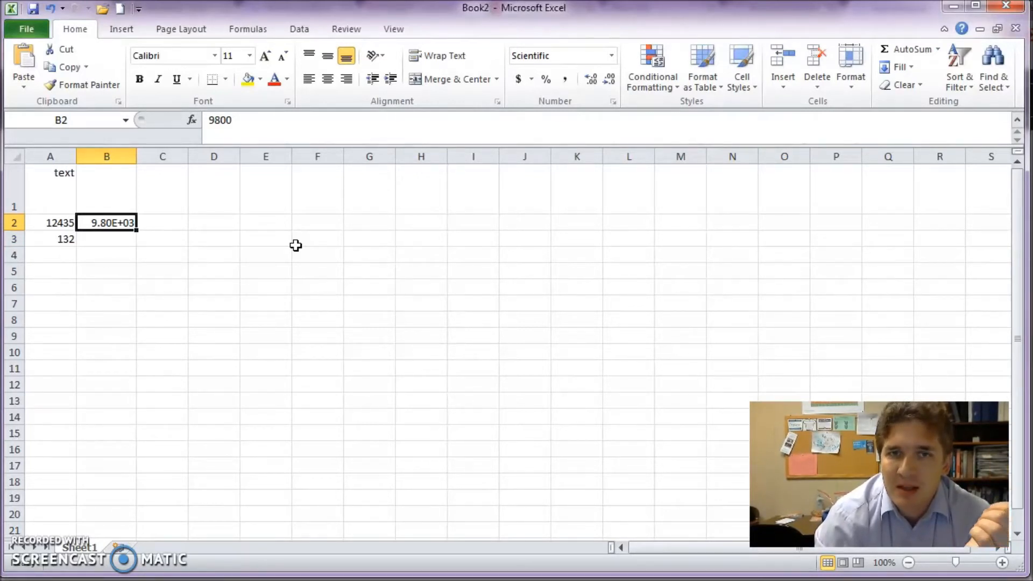
pyautogui.press('Right')
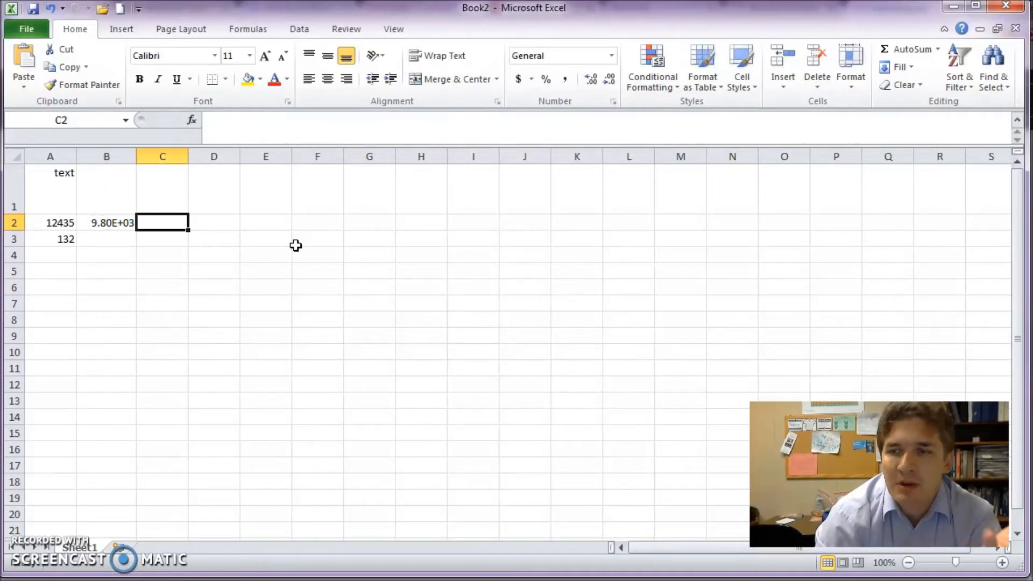
# Step: Enter 6.02e23 in C2 so it displays as 6.02E+23
pyautogui.write('6.02')
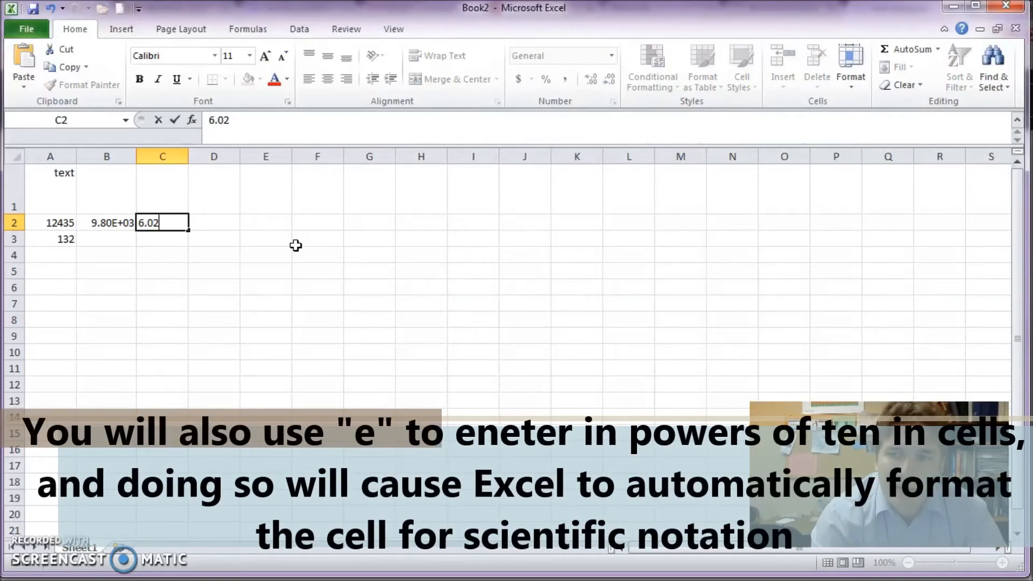
pyautogui.write('e23')
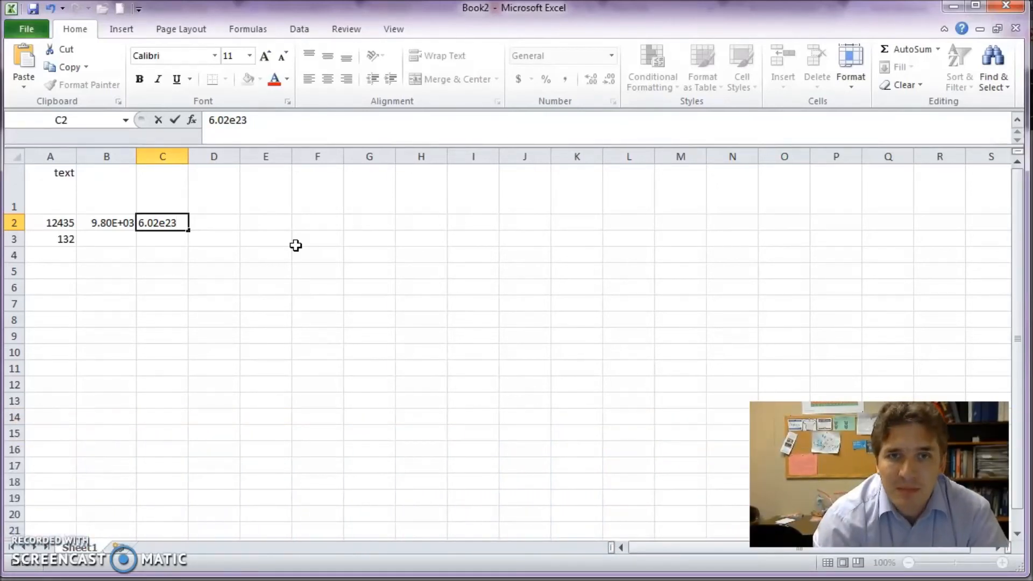
pyautogui.press('Return')
pyautogui.press('Up')
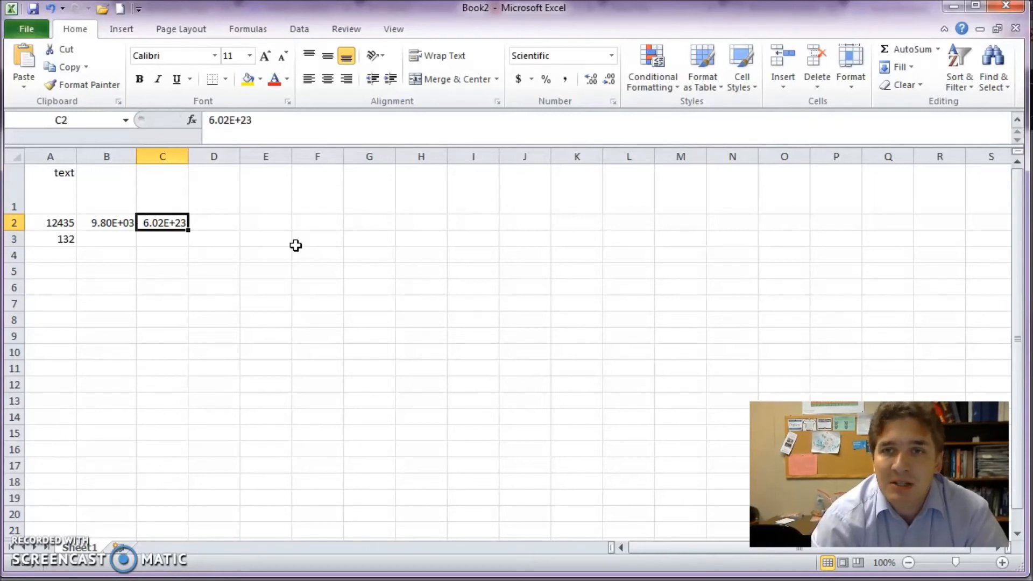
# Step: Enter 1 in C3 and 1e0 in C4, which displays as 1.00E+00
pyautogui.press('Down')
pyautogui.write('1')
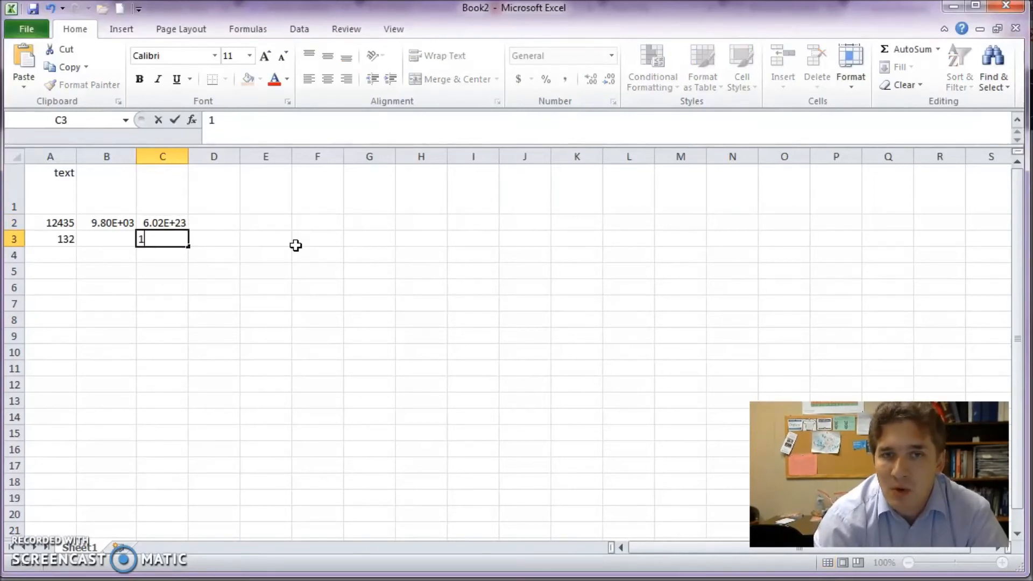
pyautogui.press('Return')
pyautogui.write('e')
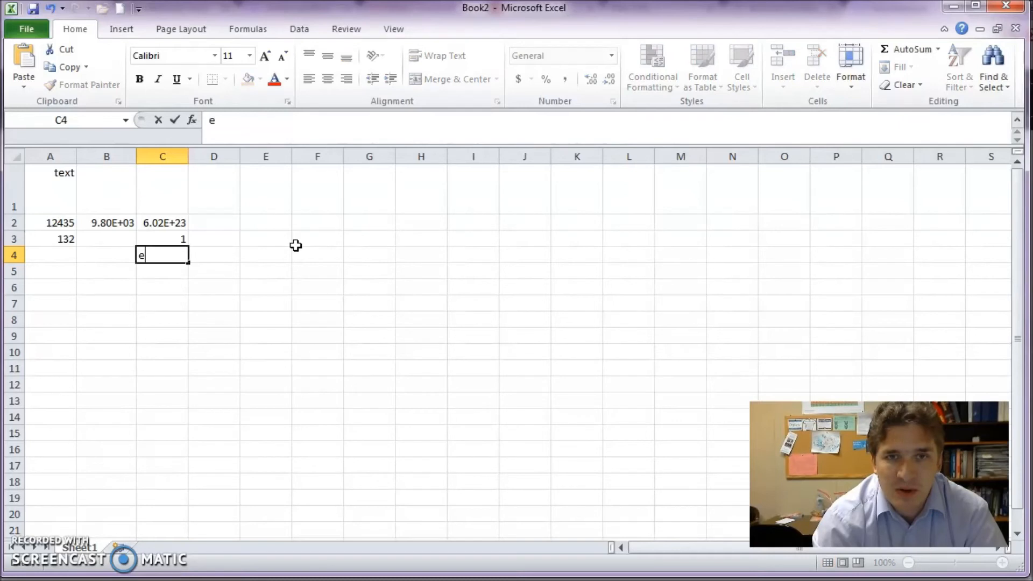
pyautogui.write('0')
pyautogui.press('Return')
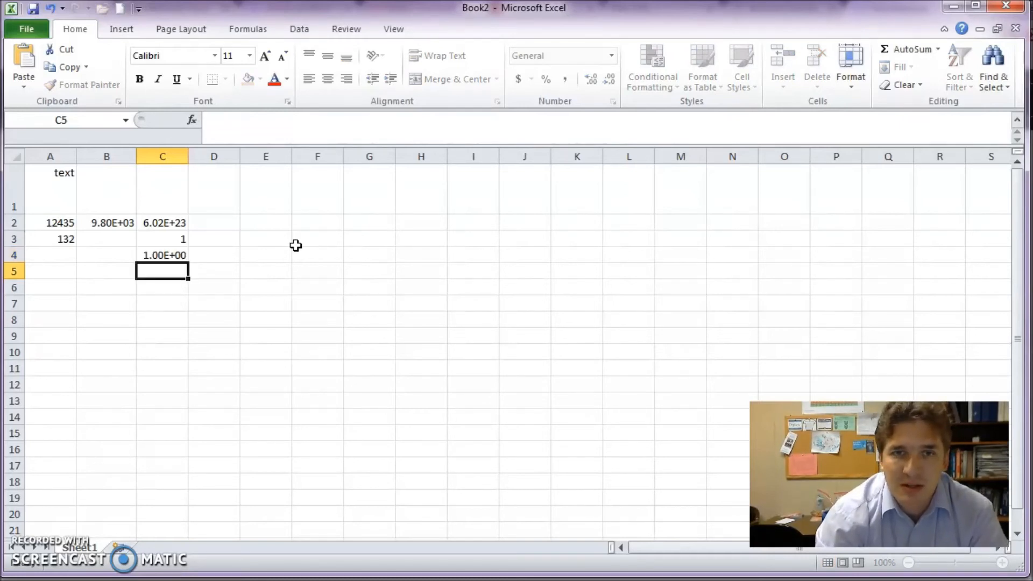
pyautogui.press('Up')
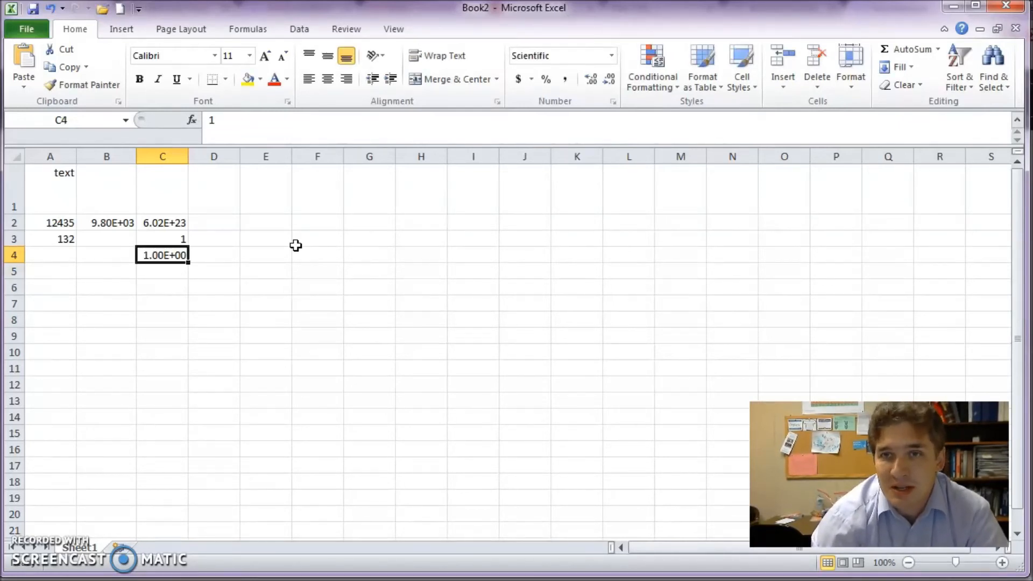